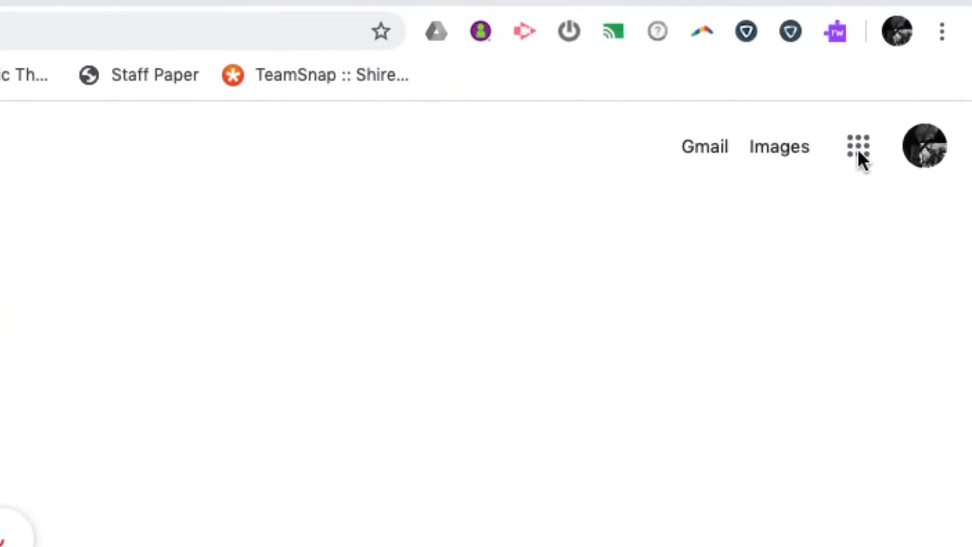
# Open the Google apps menu and scroll through it to find Meet
pyautogui.click(858, 150)
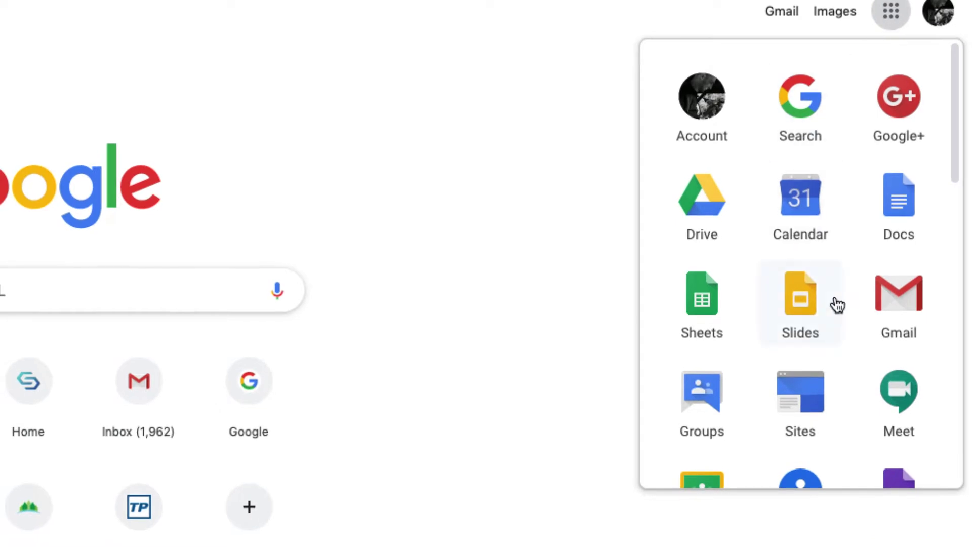
pyautogui.scroll(-5, 834, 328)
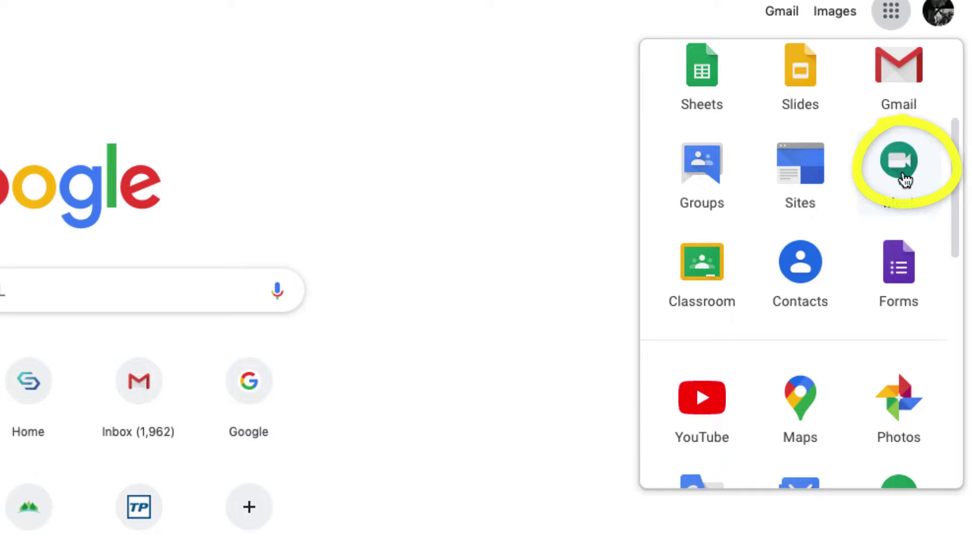
pyautogui.scroll(5, 853, 235)
pyautogui.scroll(-10, 852, 230)
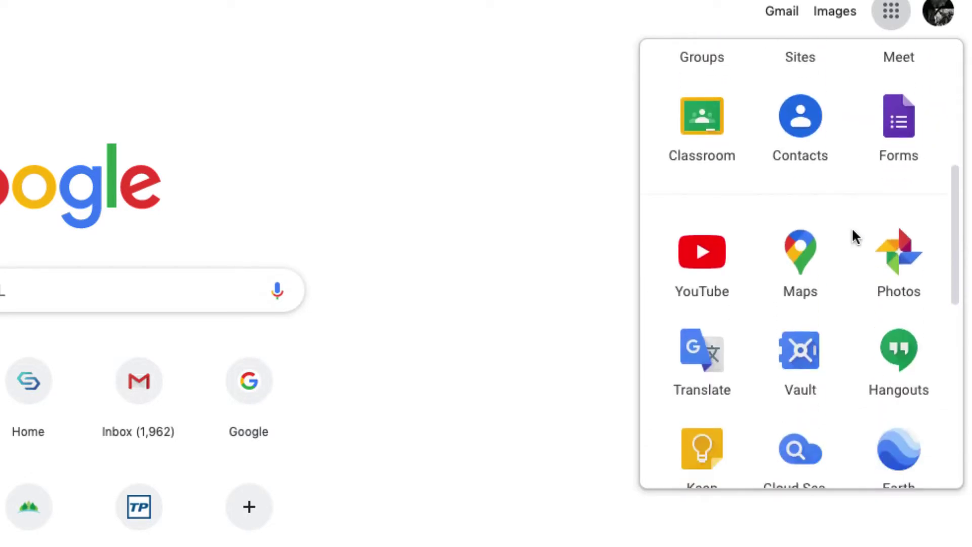
pyautogui.scroll(10, 851, 227)
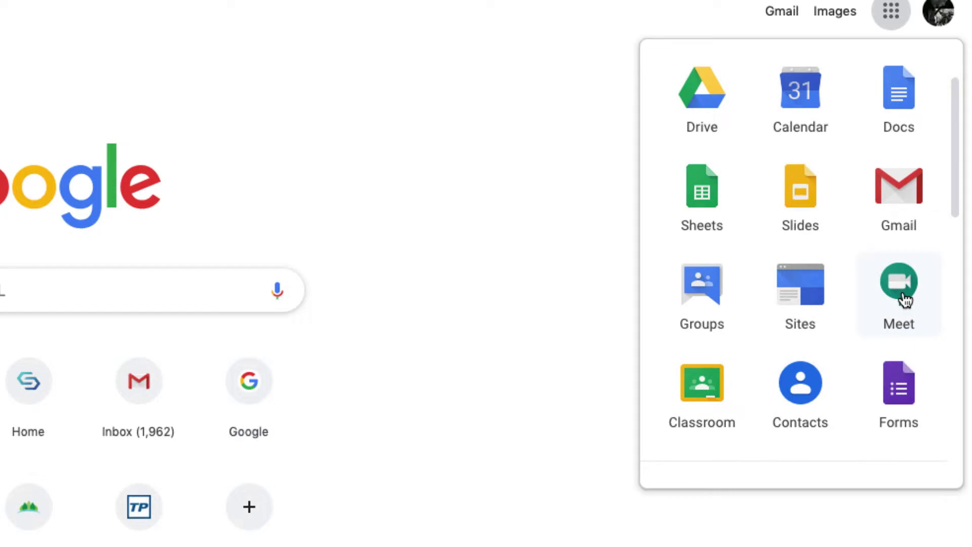
# Open Google Meet and start a meeting nicknamed class1
pyautogui.click(905, 300)
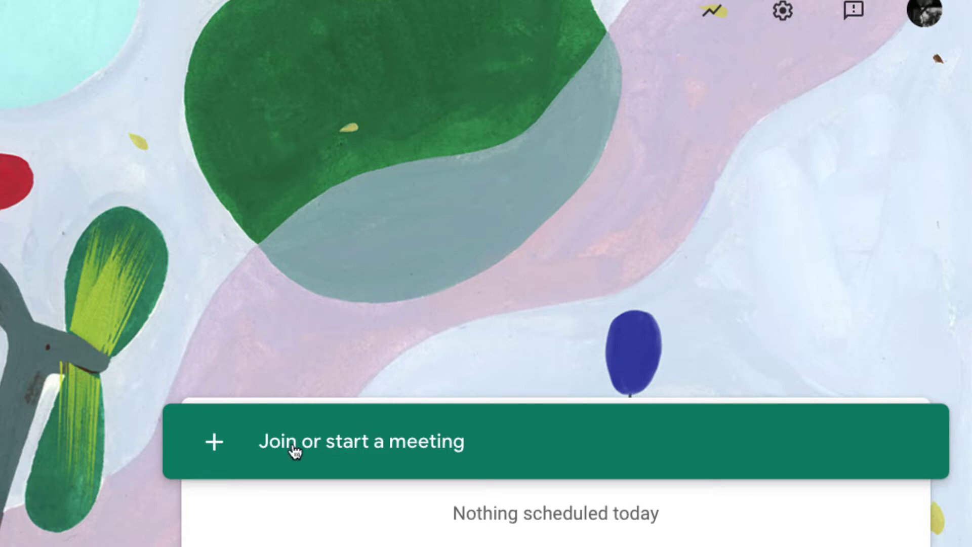
pyautogui.click(340, 453)
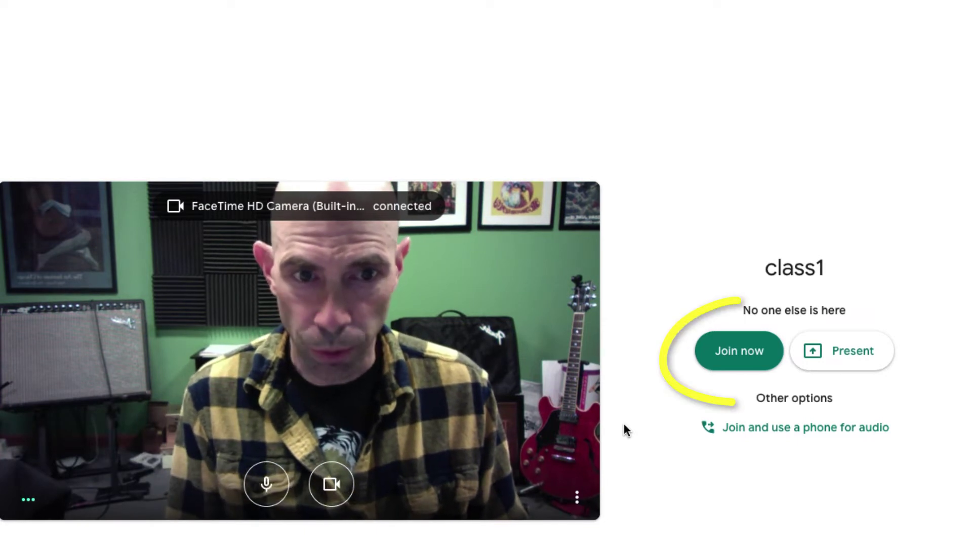
# Join the class1 call and copy its joining info
pyautogui.click(736, 348)
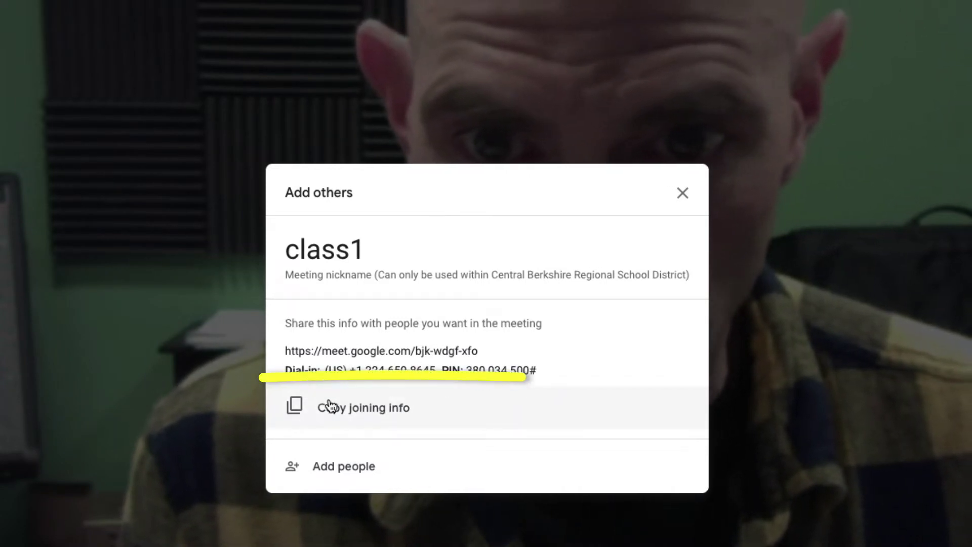
pyautogui.click(362, 414)
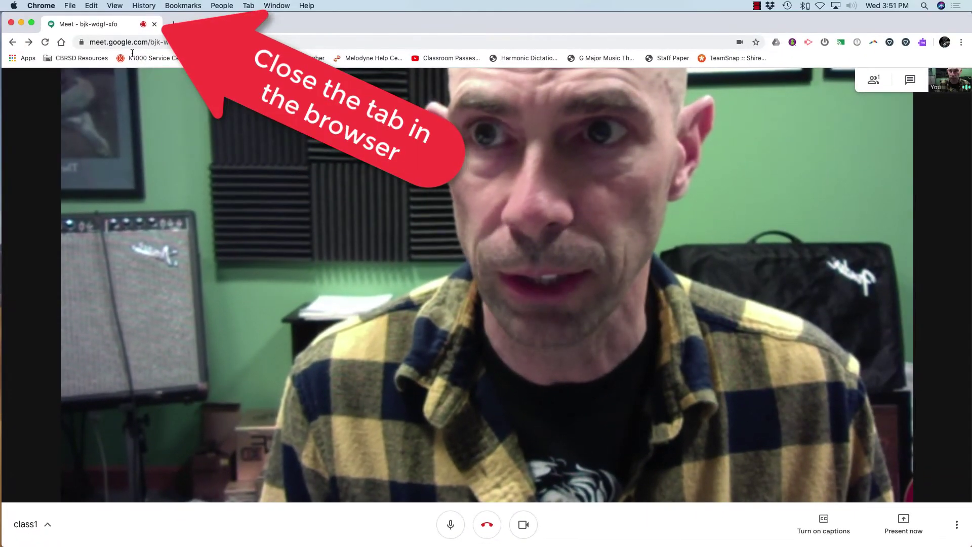
# Leave the call, return to Gmail in a new window and begin a blank message
pyautogui.click(154, 24)
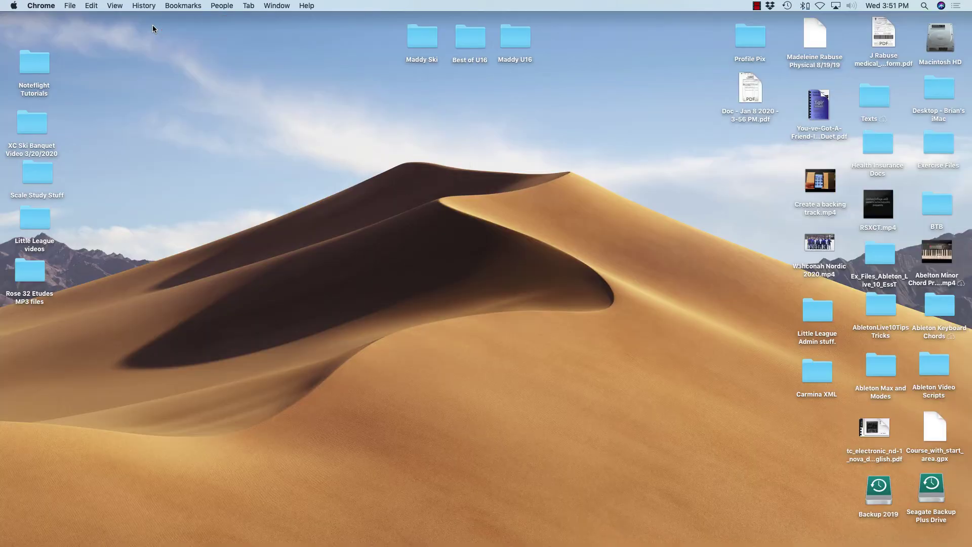
pyautogui.click(205, 526)
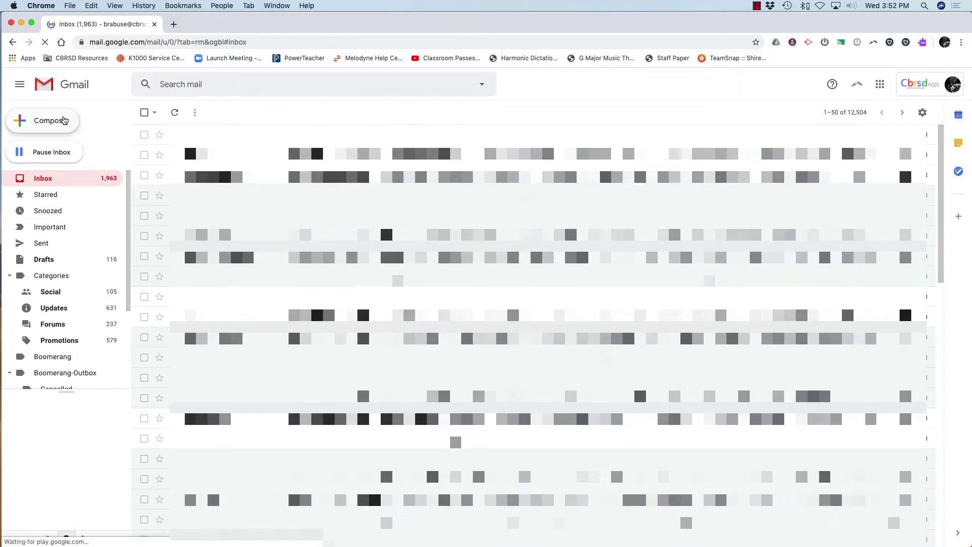
pyautogui.click(63, 120)
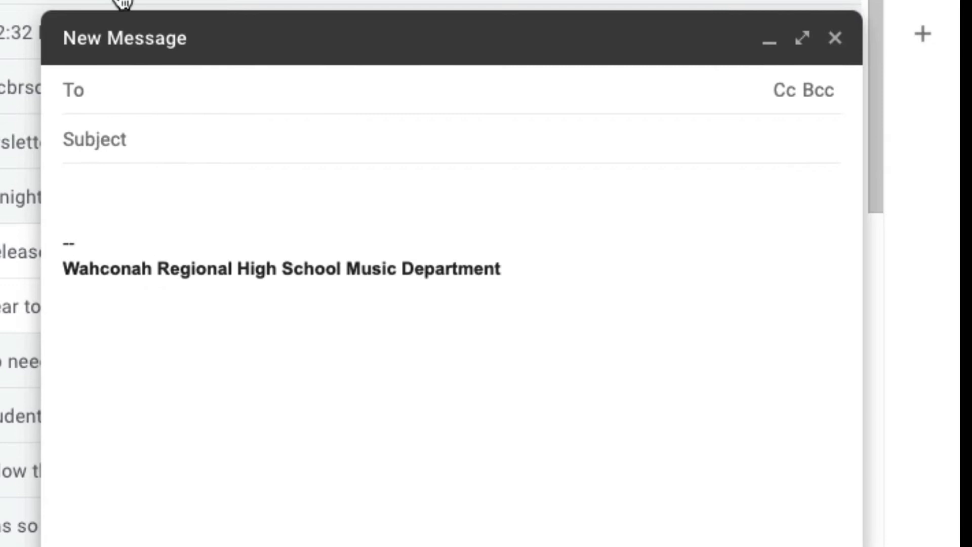
# Paste the Meet joining info into the body and add blank lines after the PIN line
pyautogui.click(238, 202)
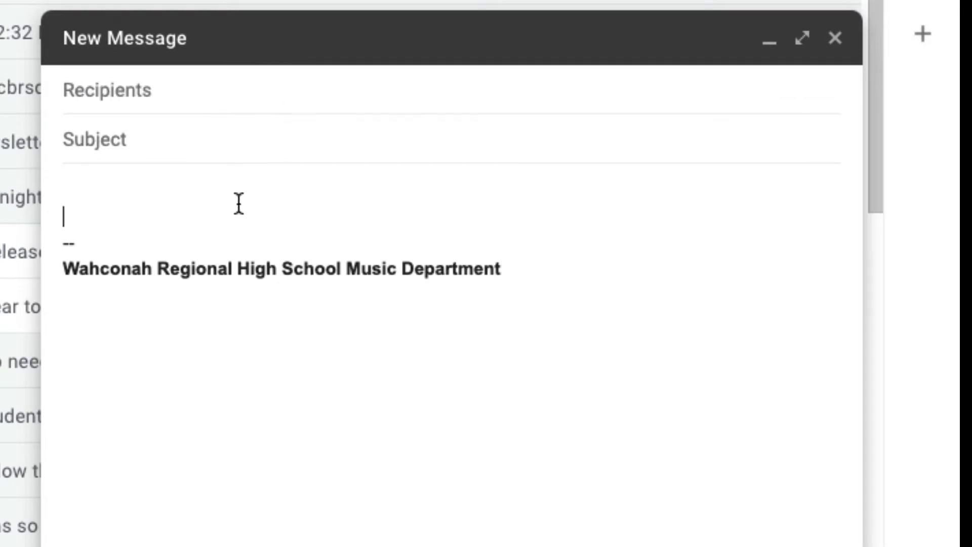
pyautogui.rightClick(133, 197)
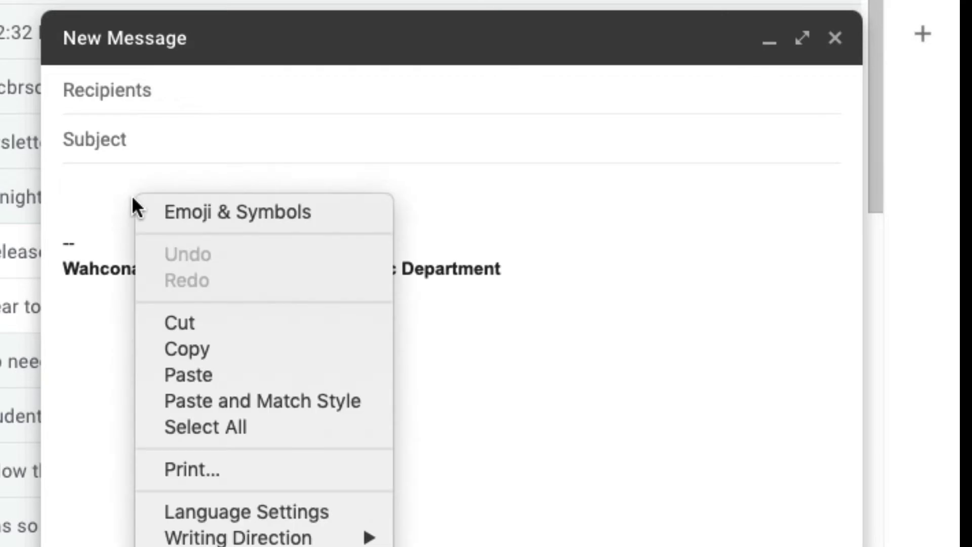
pyautogui.click(196, 375)
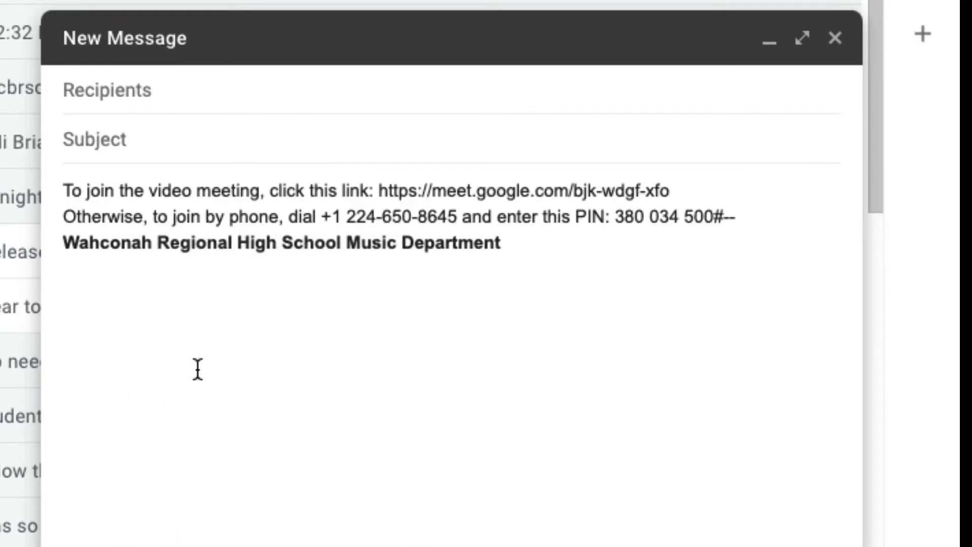
pyautogui.click(764, 219)
pyautogui.press('Return')
pyautogui.press('Return')
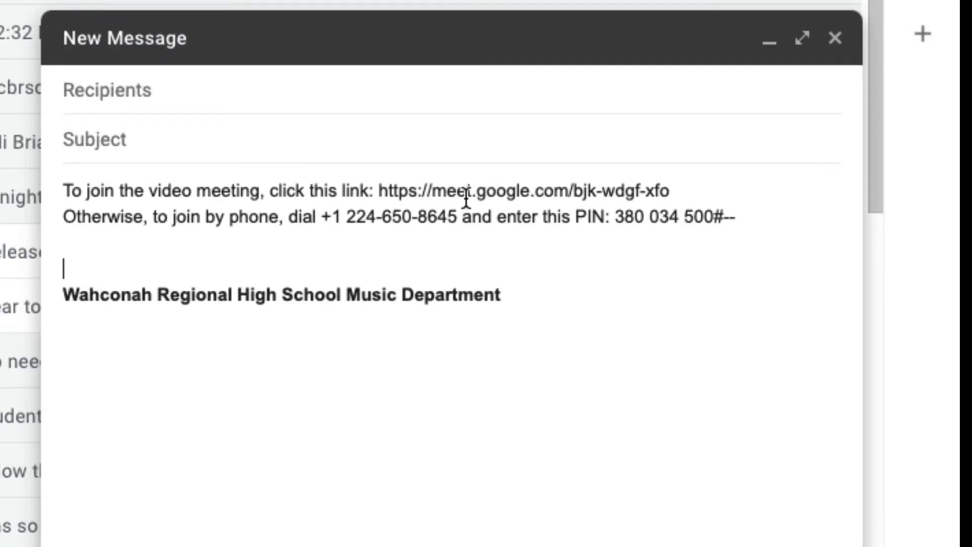
# Select the meeting URL in the body and turn it into a hyperlink
pyautogui.moveTo(380, 191)
pyautogui.mouseDown()
pyautogui.moveTo(675, 187)
pyautogui.moveTo(531, 185)
pyautogui.mouseUp()
pyautogui.click(532, 187)
pyautogui.tripleClick(516, 190)
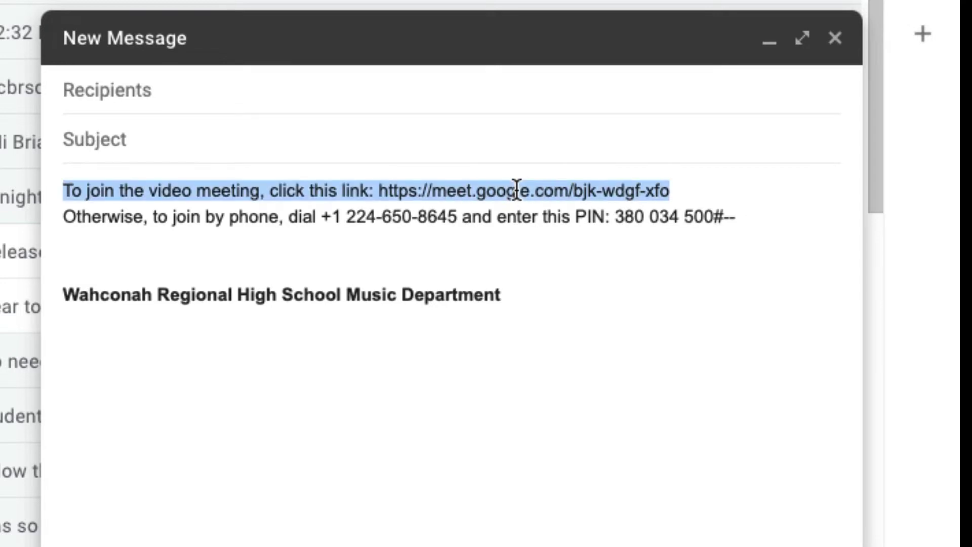
pyautogui.click(516, 189)
pyautogui.tripleClick(517, 191)
pyautogui.click(534, 254)
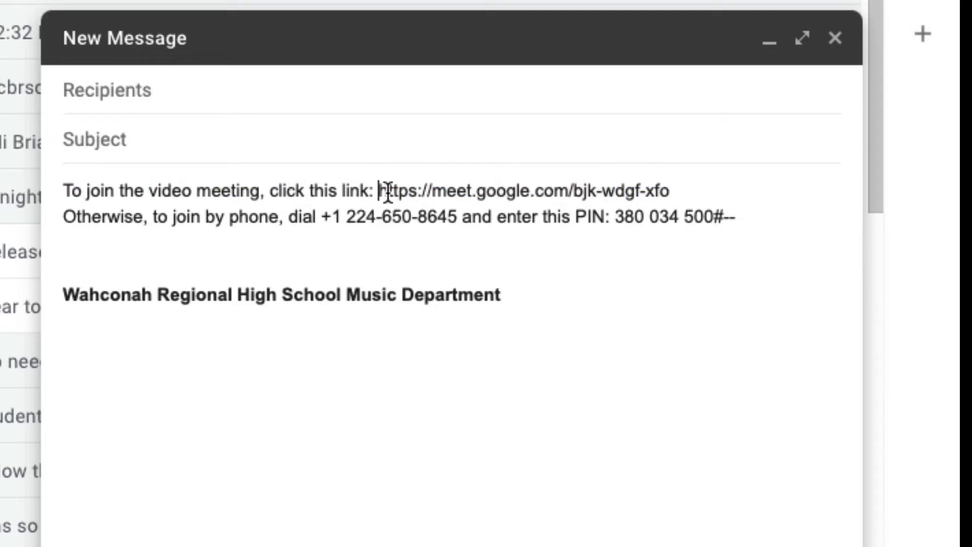
pyautogui.moveTo(380, 190)
pyautogui.mouseDown()
pyautogui.moveTo(485, 181)
pyautogui.moveTo(675, 188)
pyautogui.mouseUp()
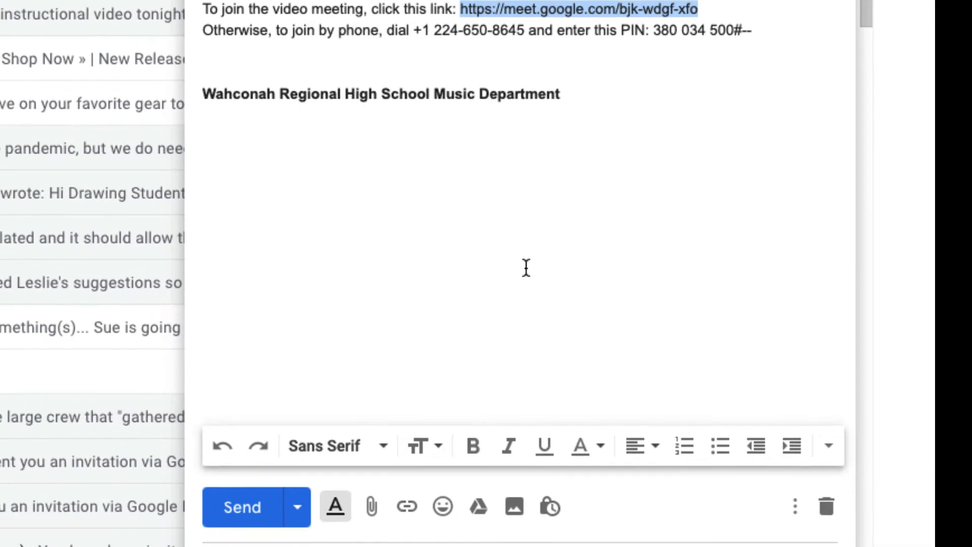
pyautogui.click(408, 506)
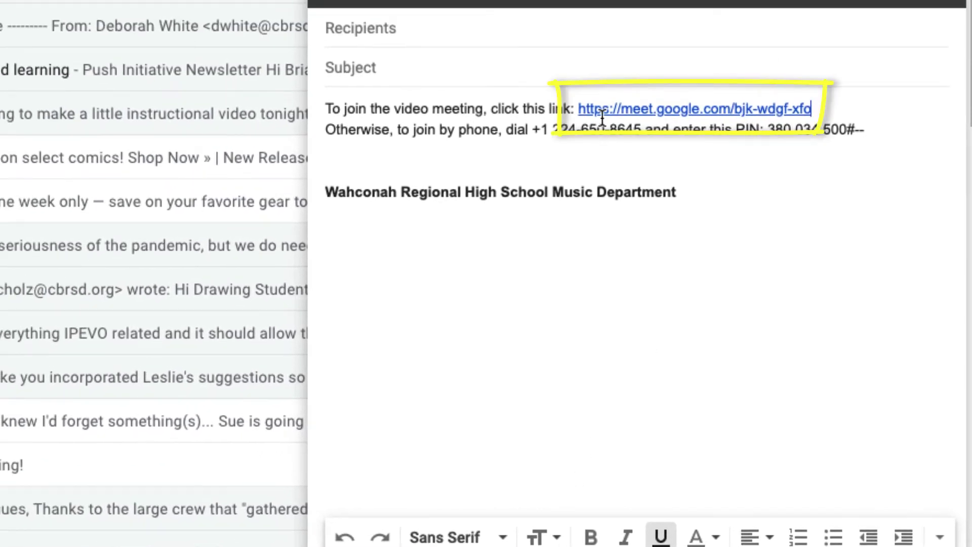
# Check where the new link points, then add a blank line above the message text
pyautogui.click(688, 109)
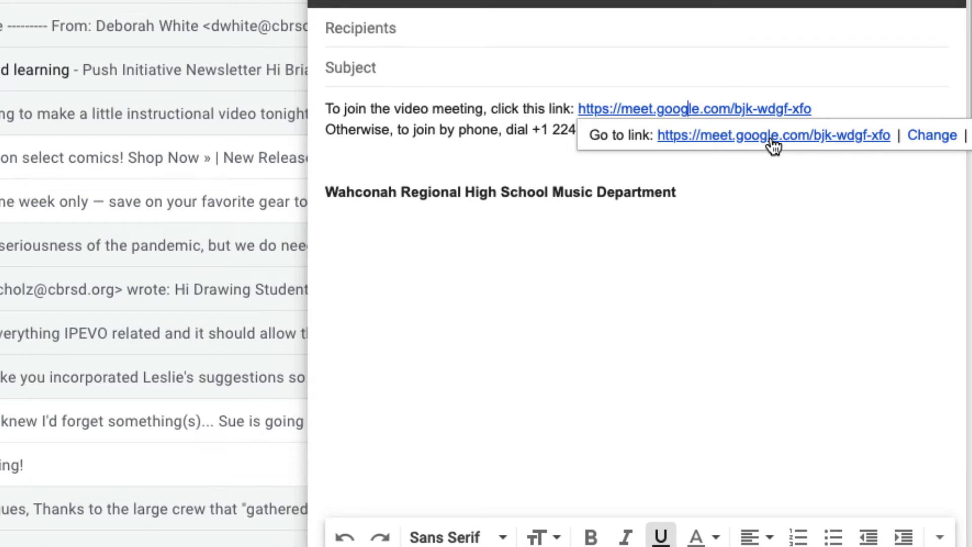
pyautogui.click(528, 159)
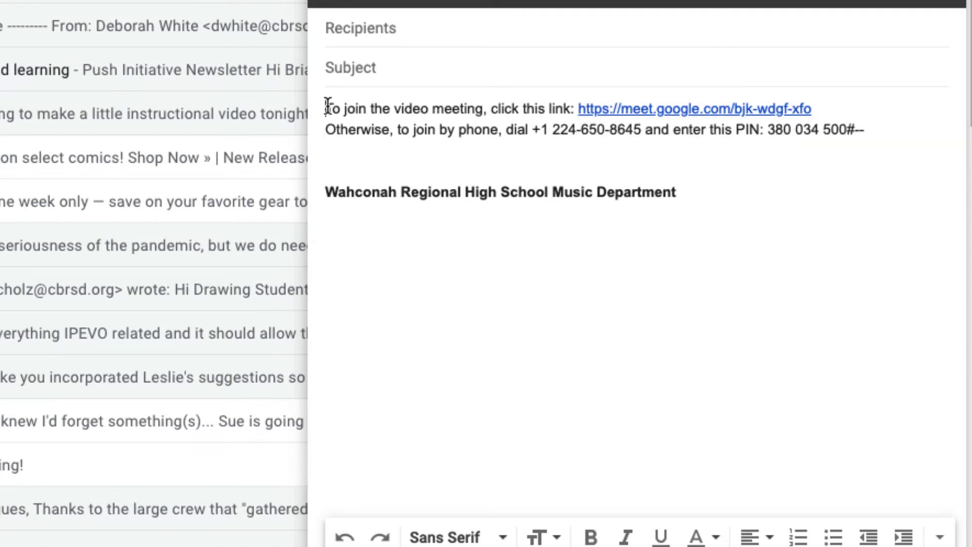
pyautogui.press('Return')
pyautogui.press('Return')
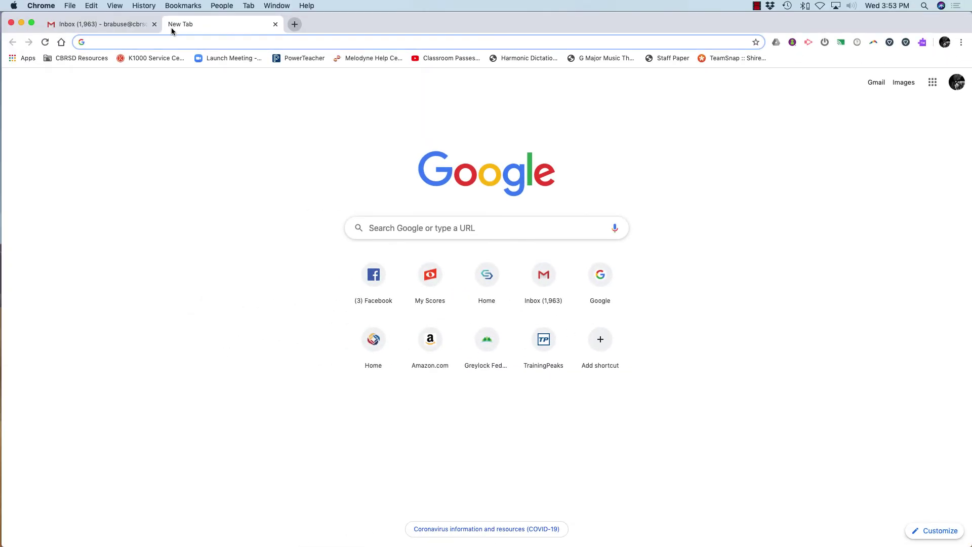
# Load the cbrsd.org district site and go to the PowerSchool teacher login
pyautogui.write('cbrsd')
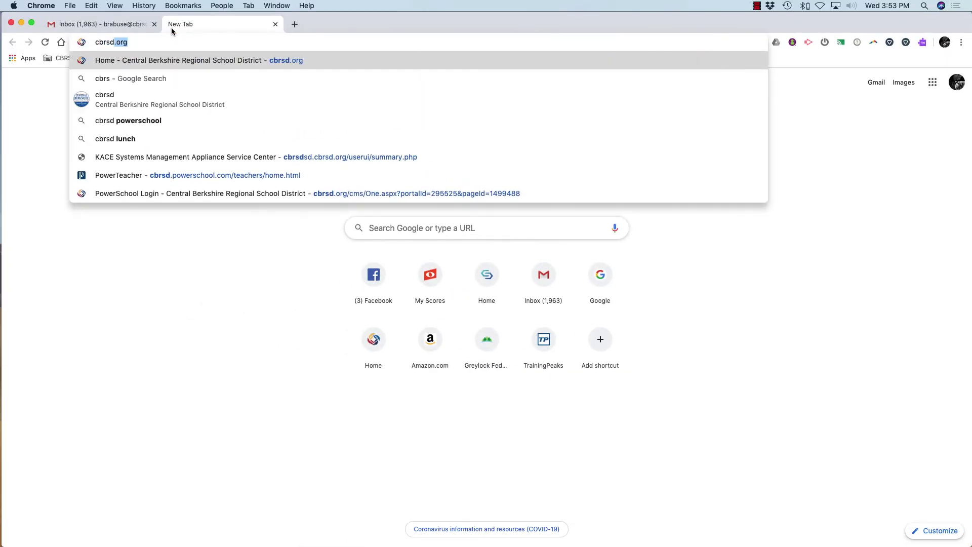
pyautogui.press('Return')
pyautogui.moveTo(365, 224)
pyautogui.scroll(-5, 532, 282)
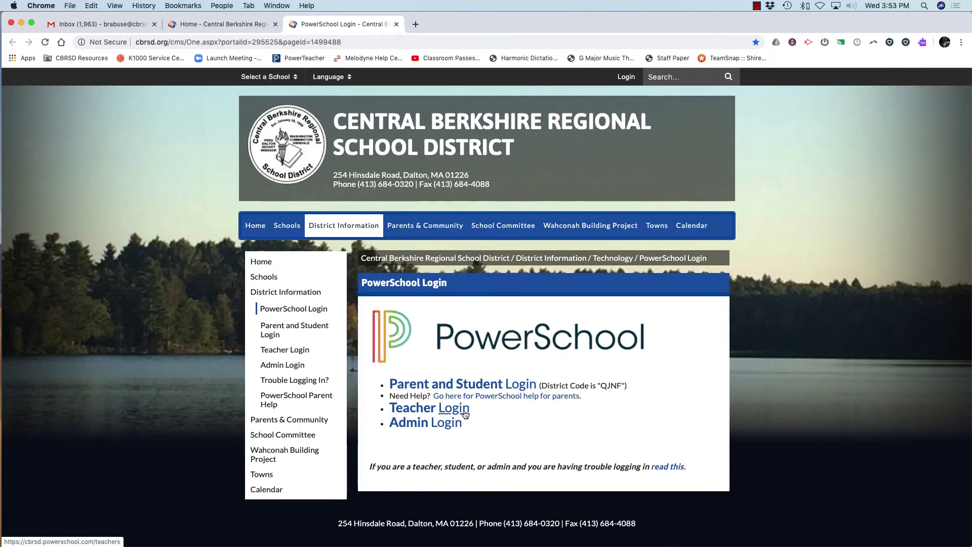
pyautogui.click(463, 411)
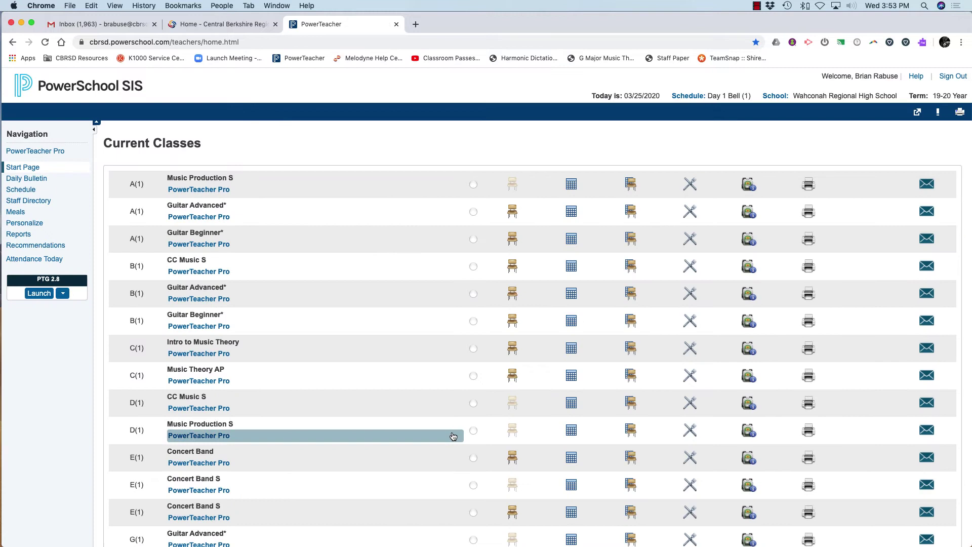
# Copy the E(1) Concert Band students' email addresses and dismiss the confirmation
pyautogui.scroll(-2, 453, 434)
pyautogui.scroll(-1, 453, 434)
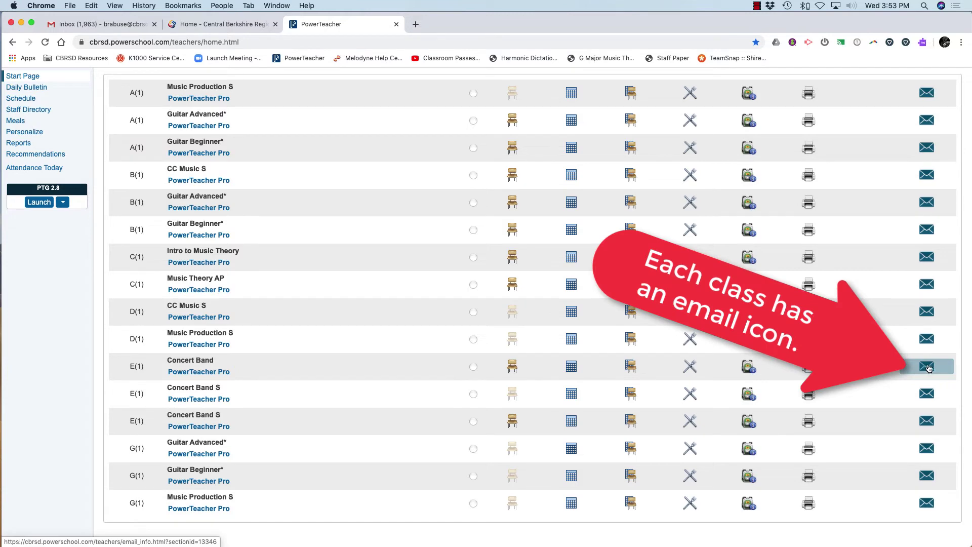
pyautogui.click(928, 368)
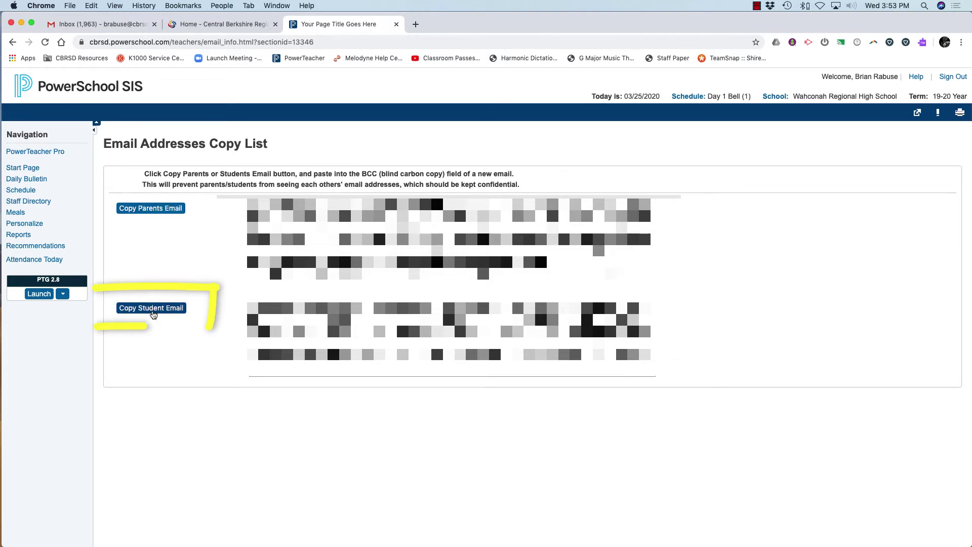
pyautogui.click(152, 313)
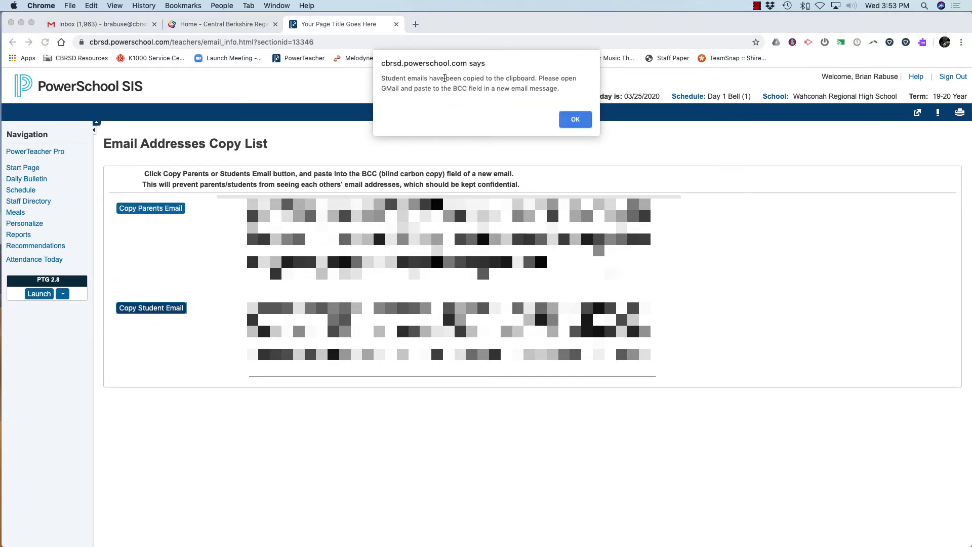
pyautogui.click(575, 119)
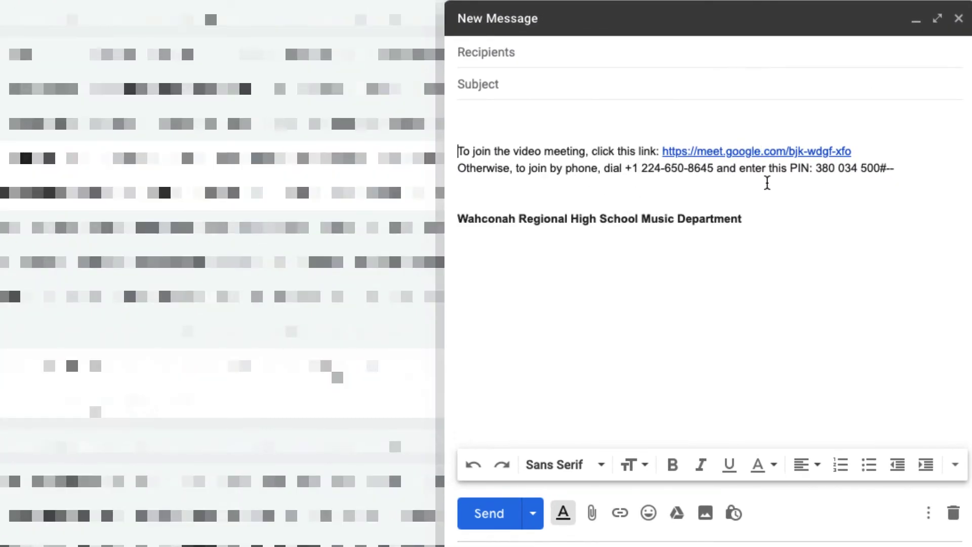
# Paste the Concert Band student addresses into Bcc and add the teacher's own contact in To
pyautogui.click(600, 66)
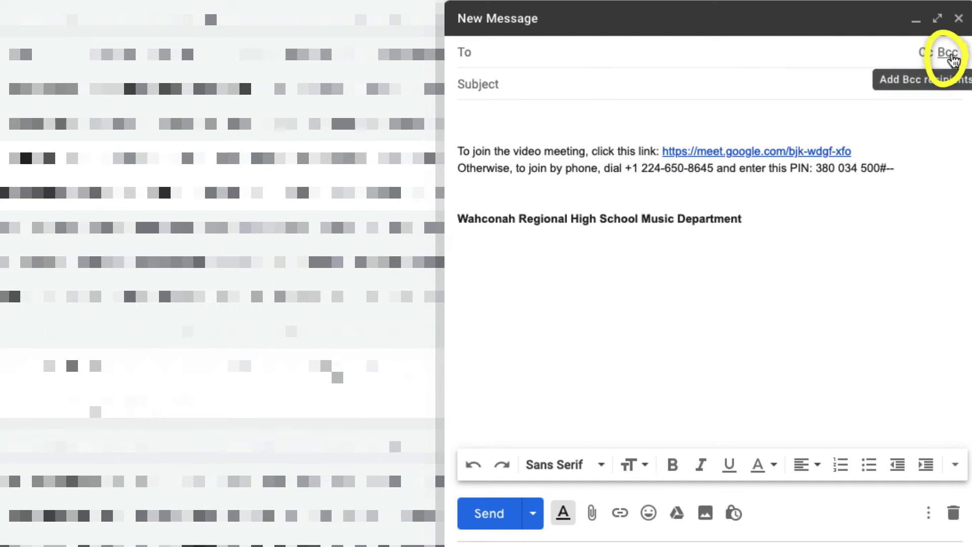
pyautogui.click(950, 56)
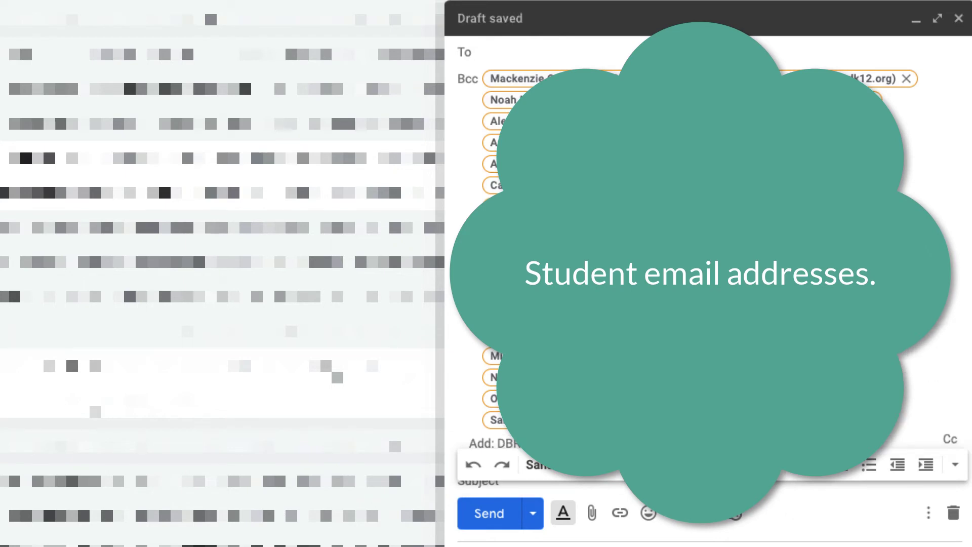
pyautogui.click(571, 47)
pyautogui.write('B')
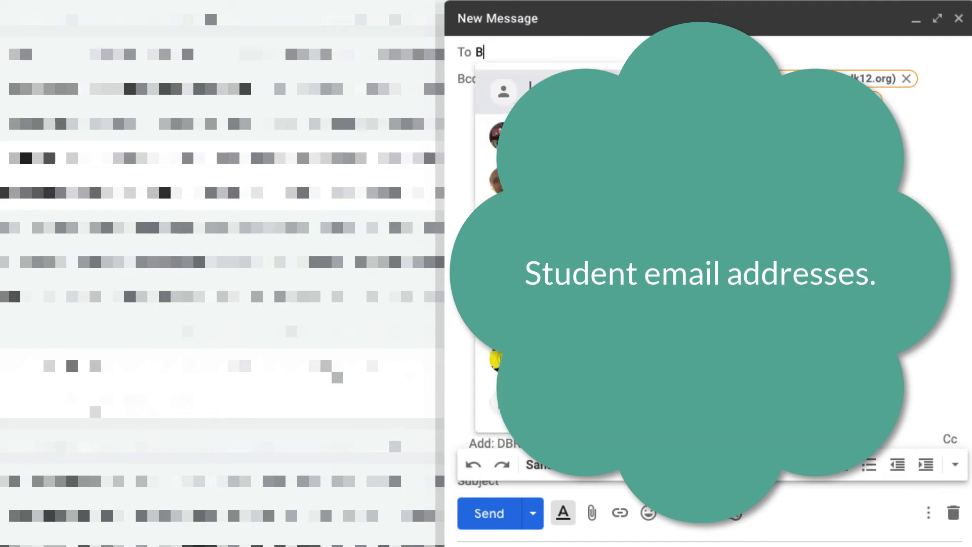
pyautogui.write('ra')
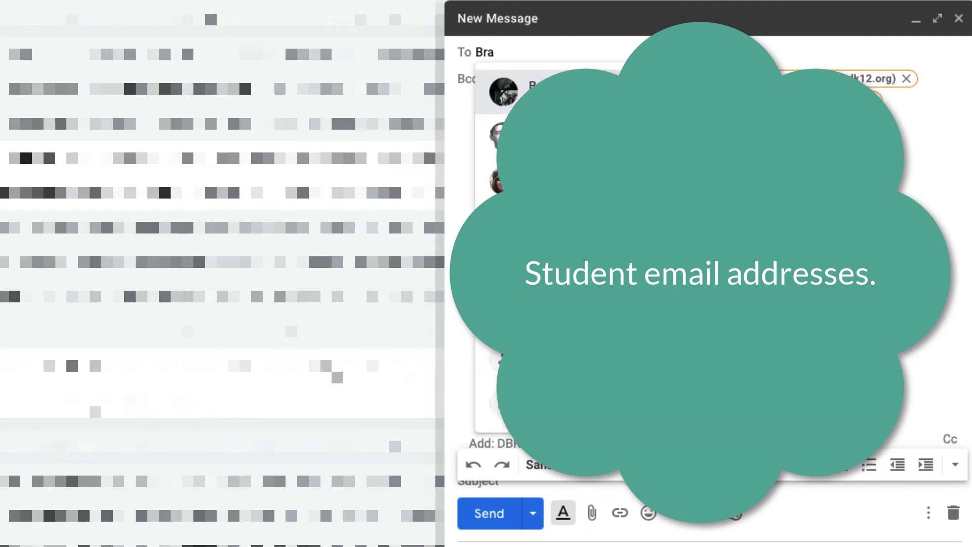
pyautogui.press('Return')
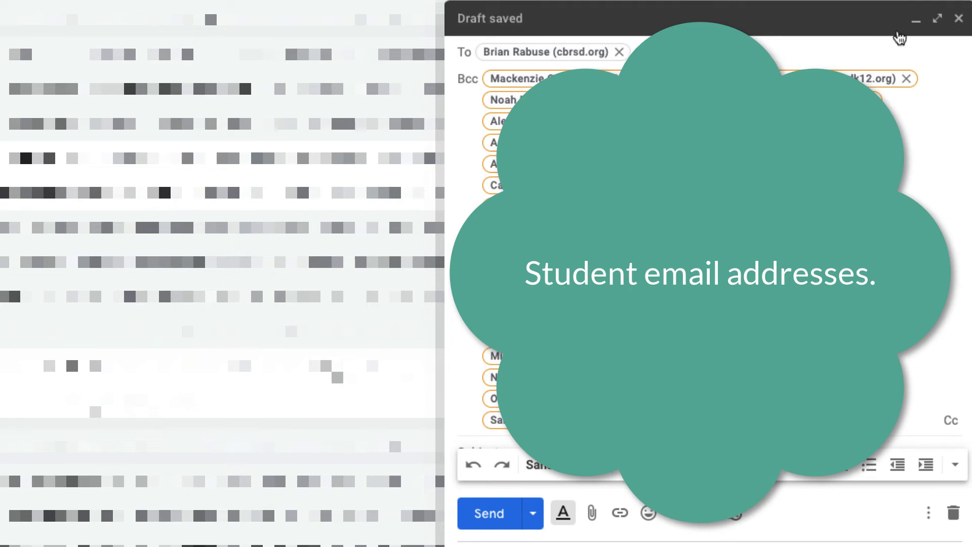
# Expand the draft to full screen and set the subject to 'Office Hours session 1'
pyautogui.click(937, 19)
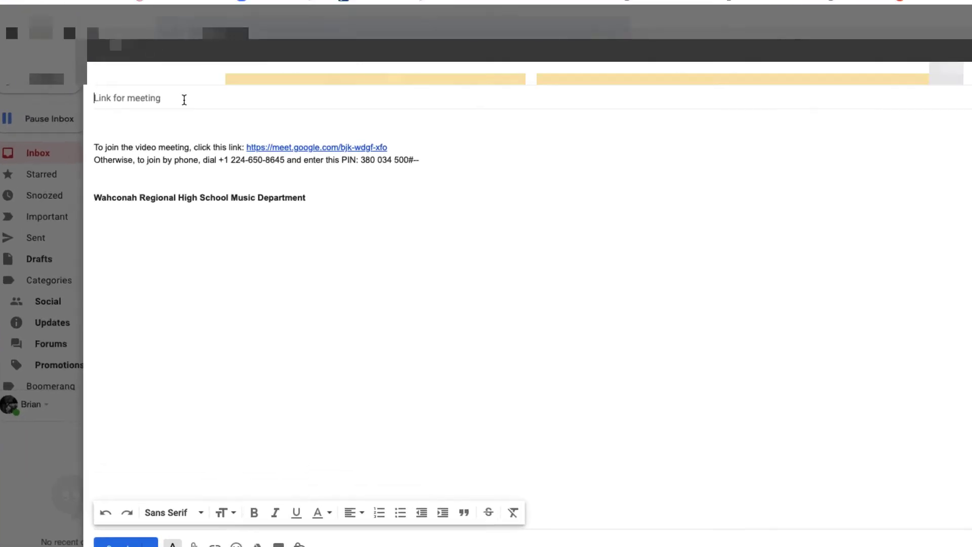
pyautogui.tripleClick(194, 104)
pyautogui.write('Office Hours session 1')
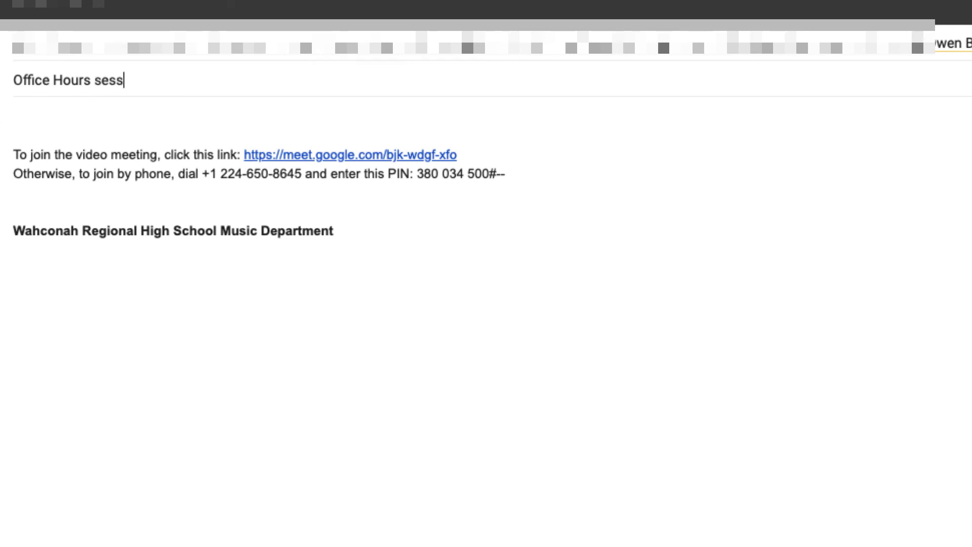
# Add 'Hello kids!' and 'Here's the link for our meeting, join us at 11:00!' atop the body
pyautogui.click(151, 116)
pyautogui.write('Hello kids!')
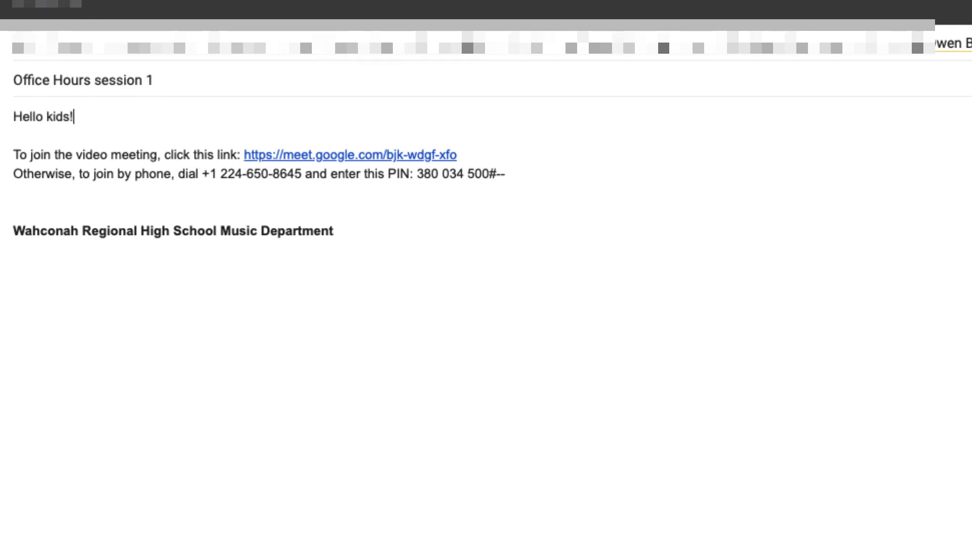
pyautogui.press('Return')
pyautogui.press('Return')
pyautogui.write("Here's the link for our meeting, join us at 11:00!")
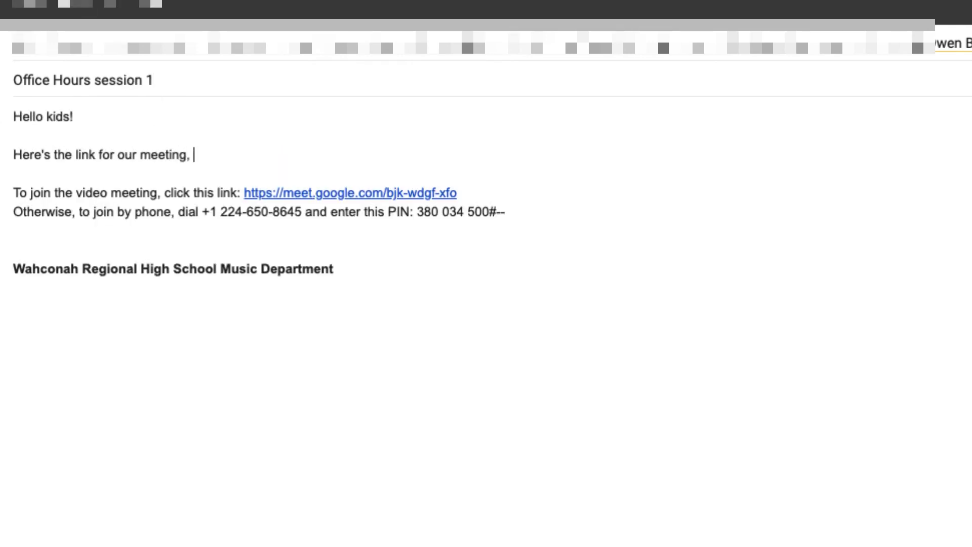
pyautogui.press('Return')
pyautogui.press('Return')
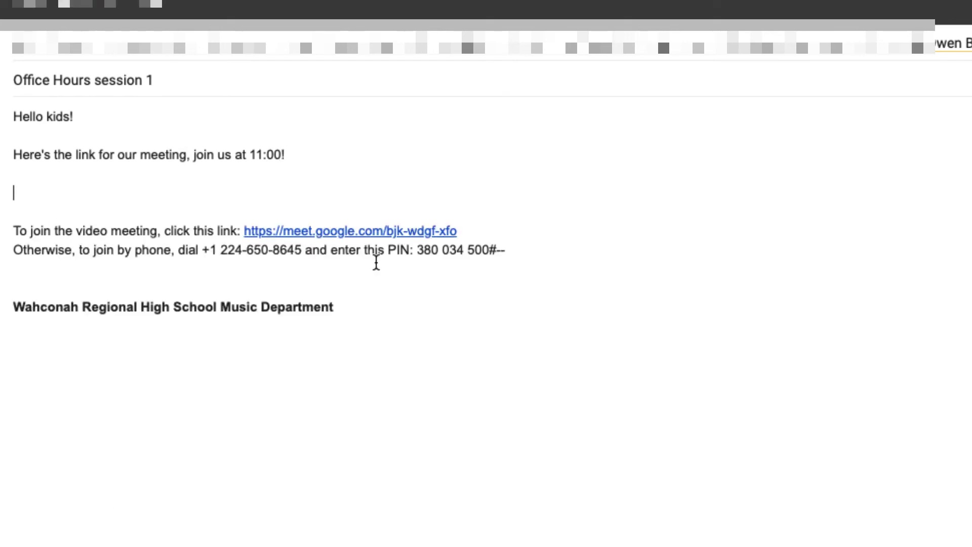
# Copy the two meeting joining lines from the body
pyautogui.moveTo(529, 252)
pyautogui.mouseDown()
pyautogui.moveTo(373, 243)
pyautogui.moveTo(100, 194)
pyautogui.mouseUp()
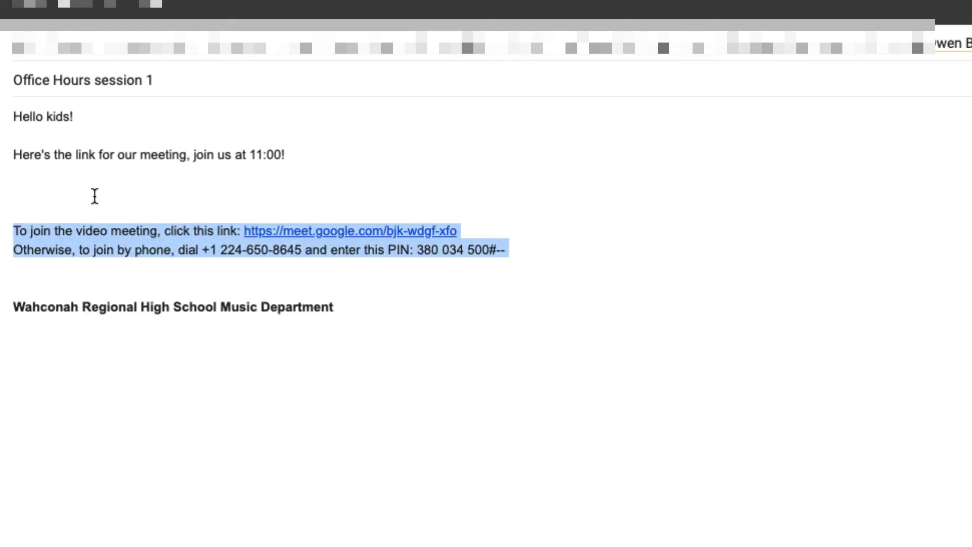
pyautogui.rightClick(127, 242)
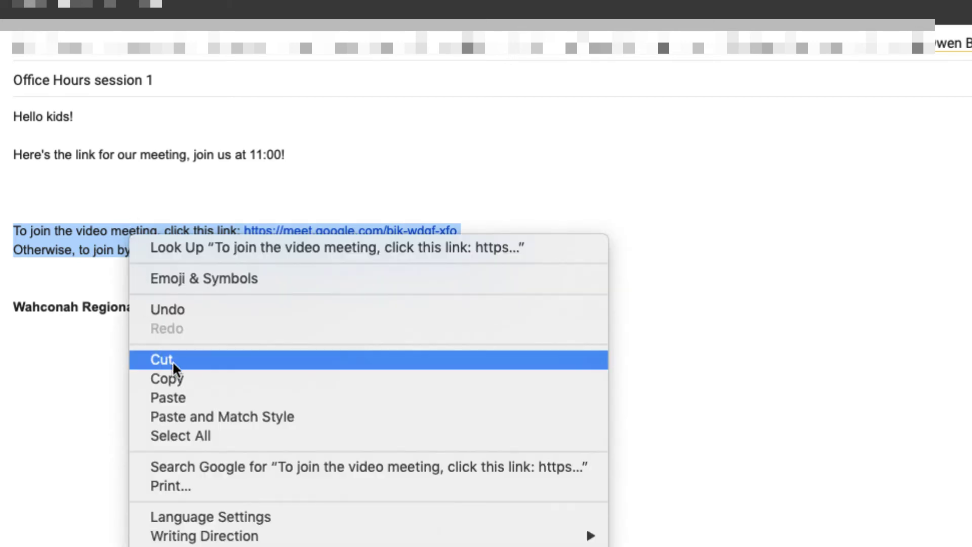
pyautogui.click(186, 377)
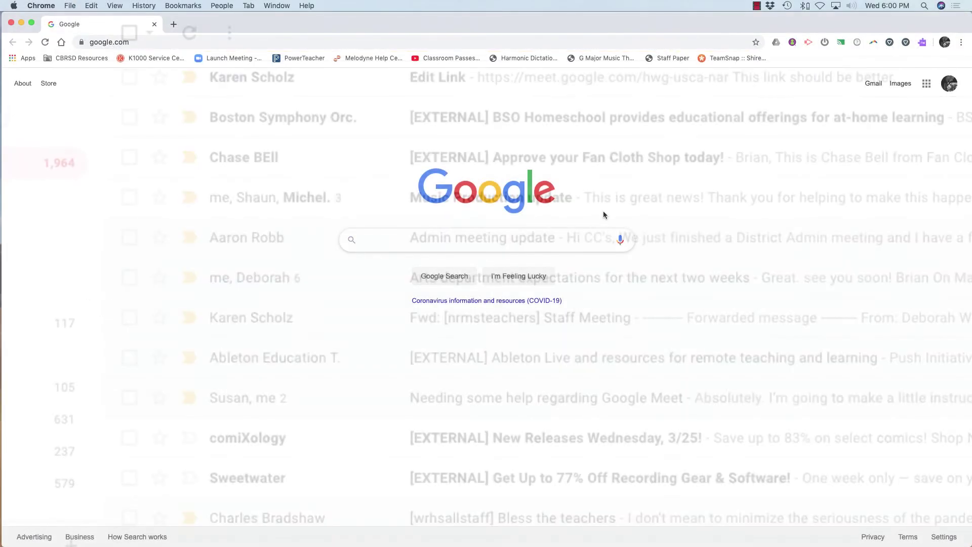
# Bring up the Google apps panel and scroll down to Classroom
pyautogui.click(926, 83)
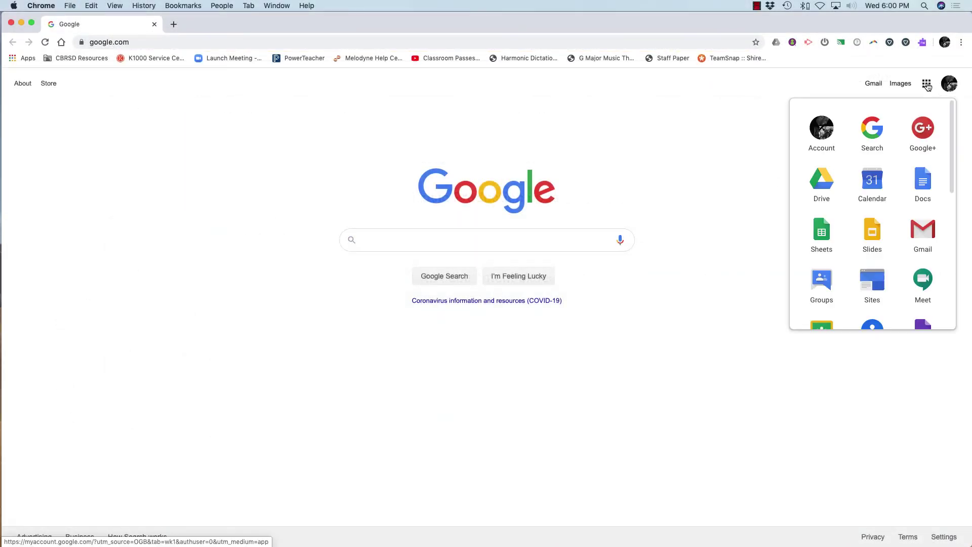
pyautogui.scroll(-2, 872, 252)
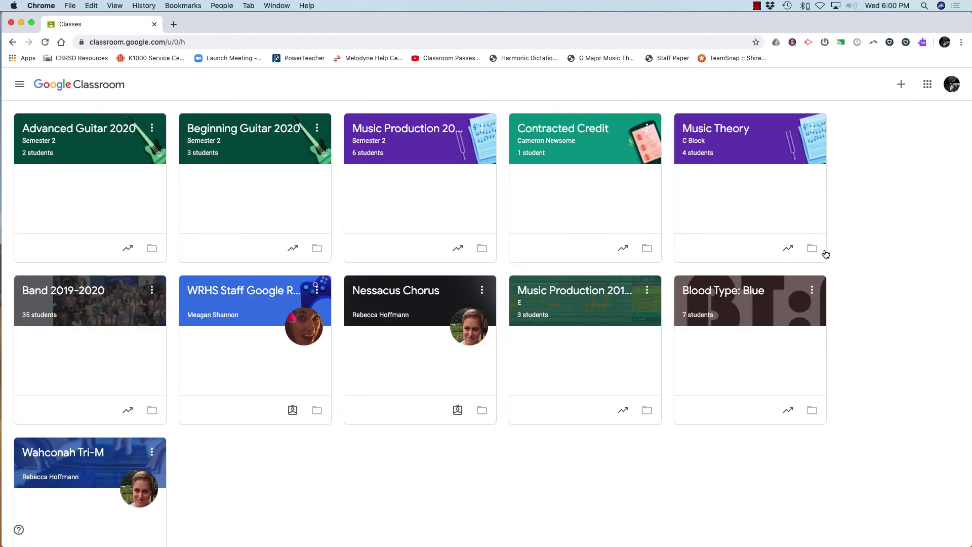
# Start a new Music Production 2020 class post and paste in the Meet joining details
pyautogui.click(428, 129)
pyautogui.click(518, 259)
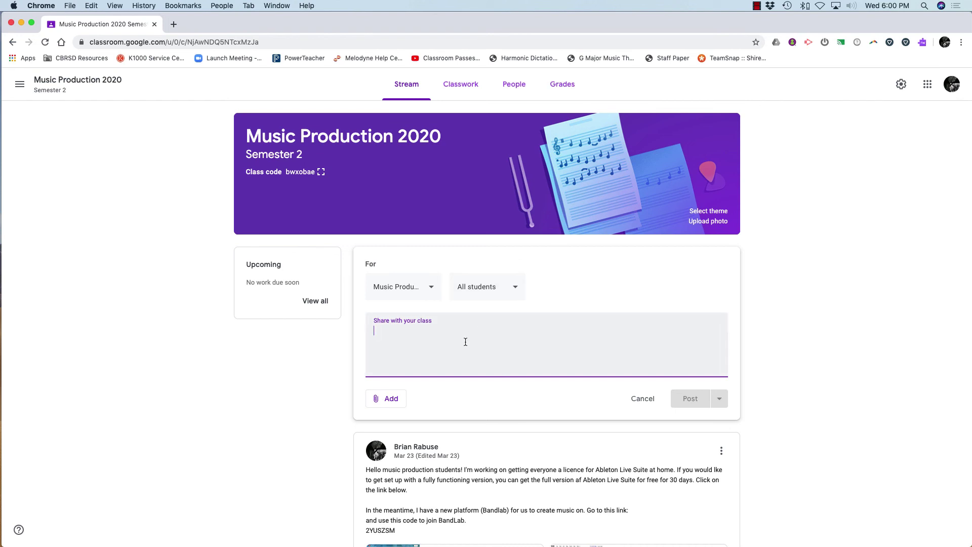
pyautogui.press('super+v')
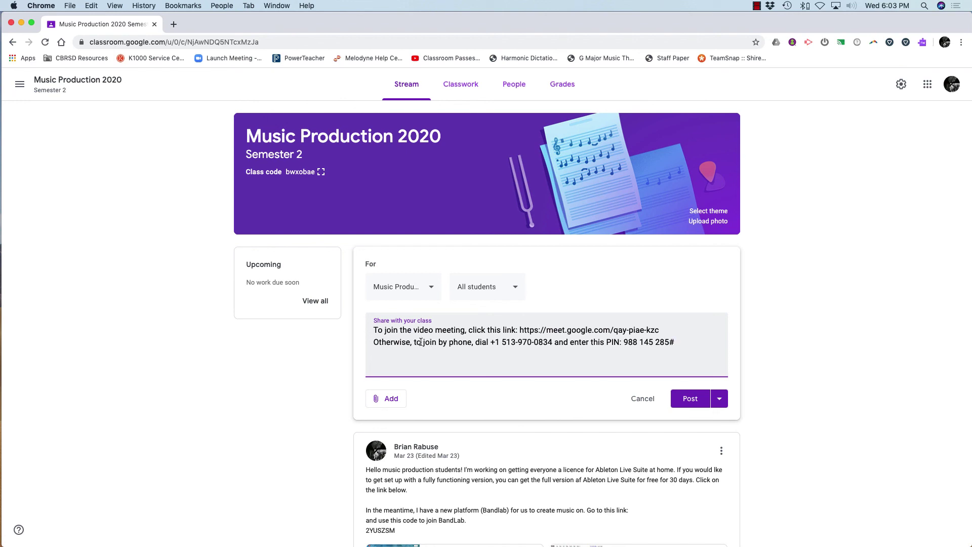
# Highlight the phone joining instructions, the dial-in number and the PIN in the draft to check them
pyautogui.moveTo(417, 342); pyautogui.dragTo(696, 338)
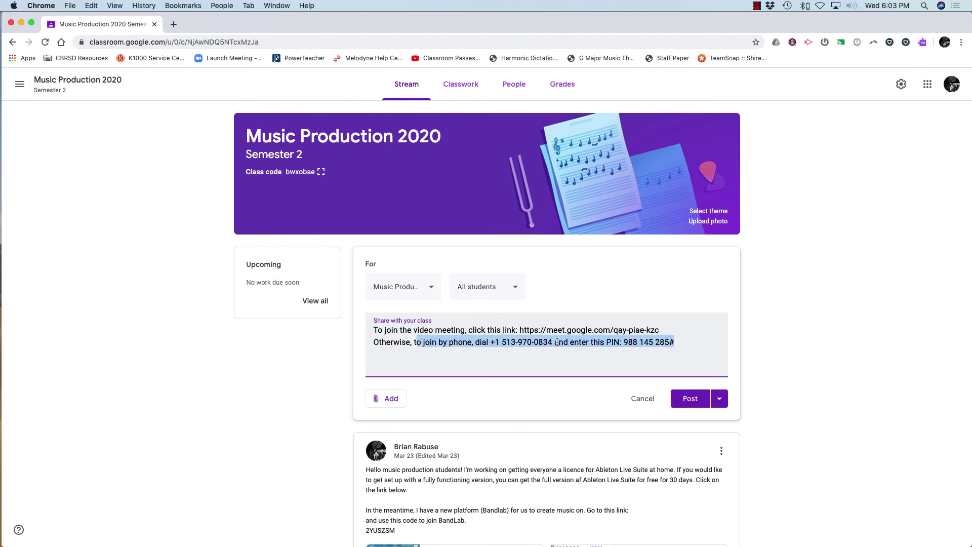
pyautogui.click(501, 353)
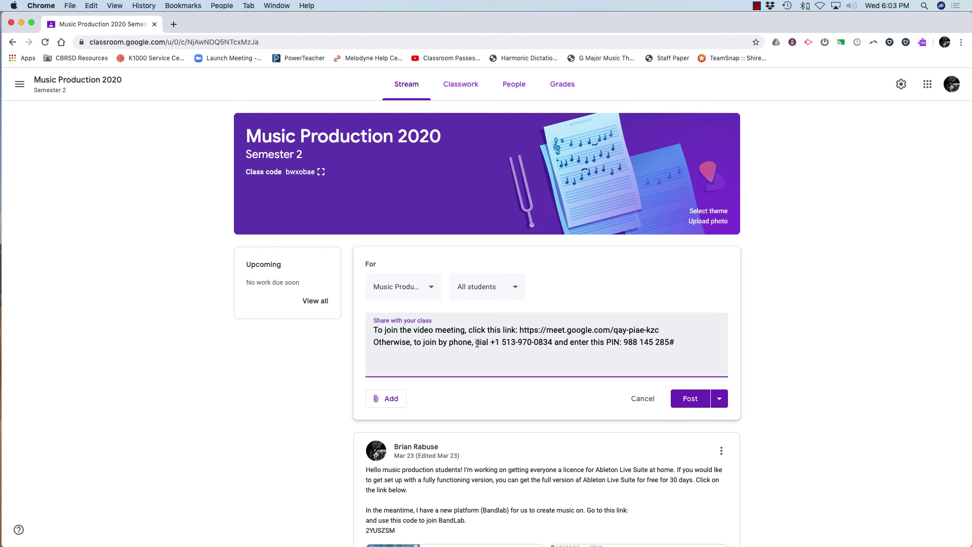
pyautogui.moveTo(555, 342); pyautogui.dragTo(476, 342)
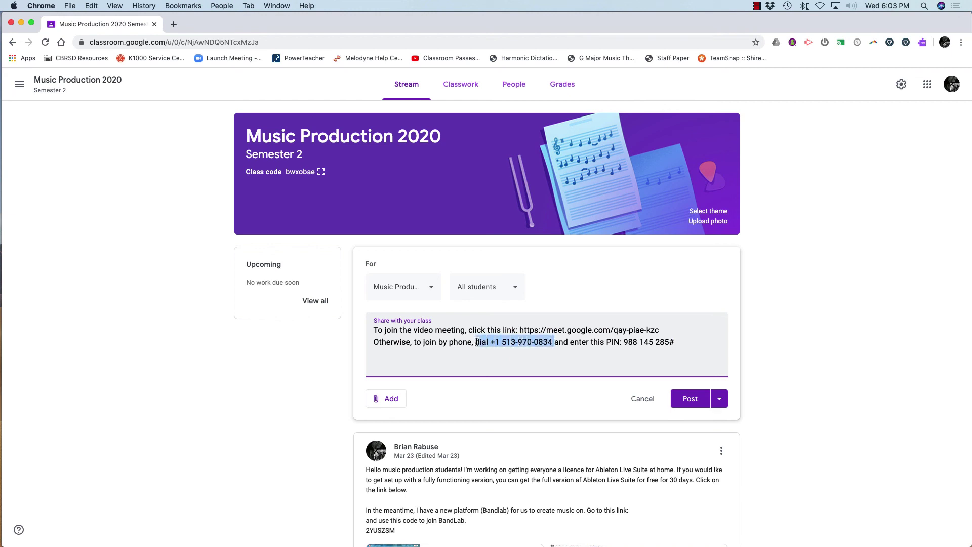
pyautogui.click(618, 343)
pyautogui.moveTo(624, 343); pyautogui.dragTo(689, 343)
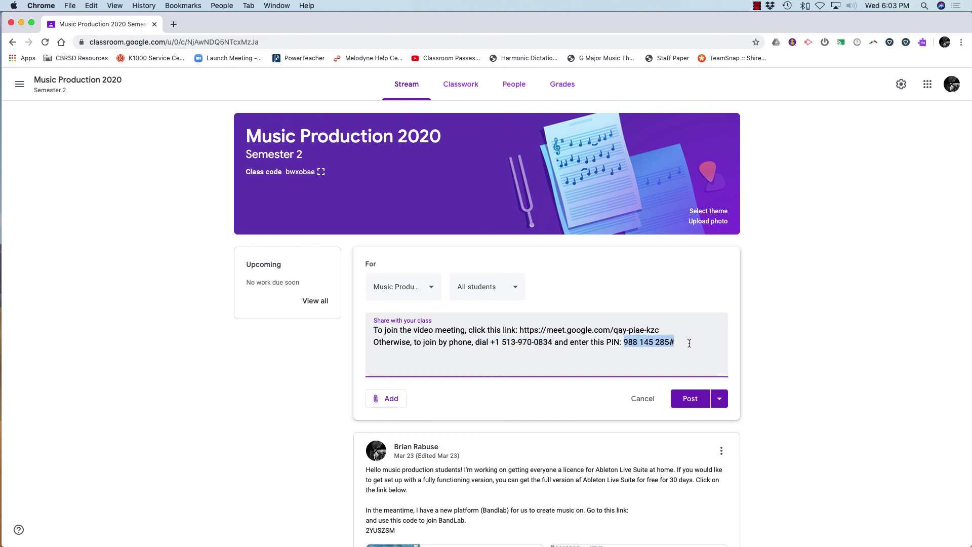
pyautogui.click(655, 346)
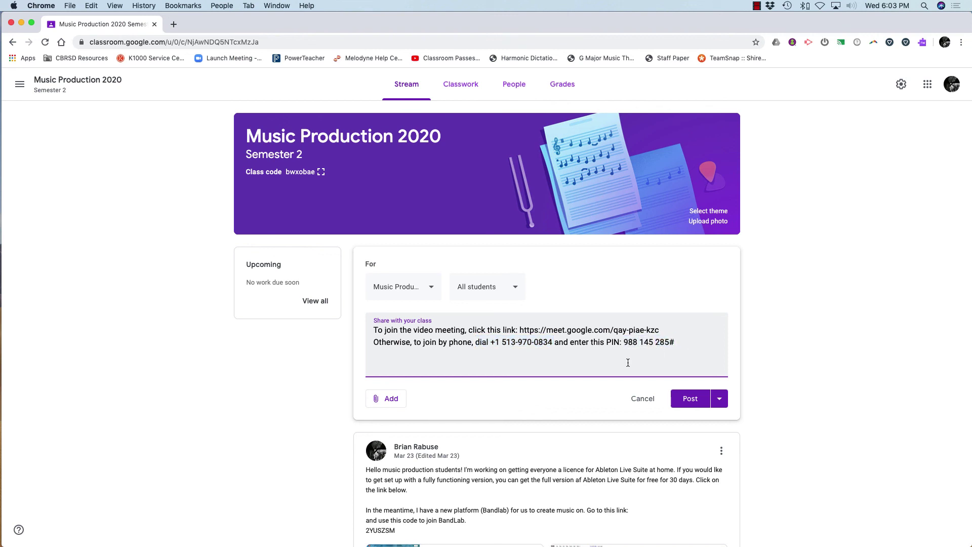